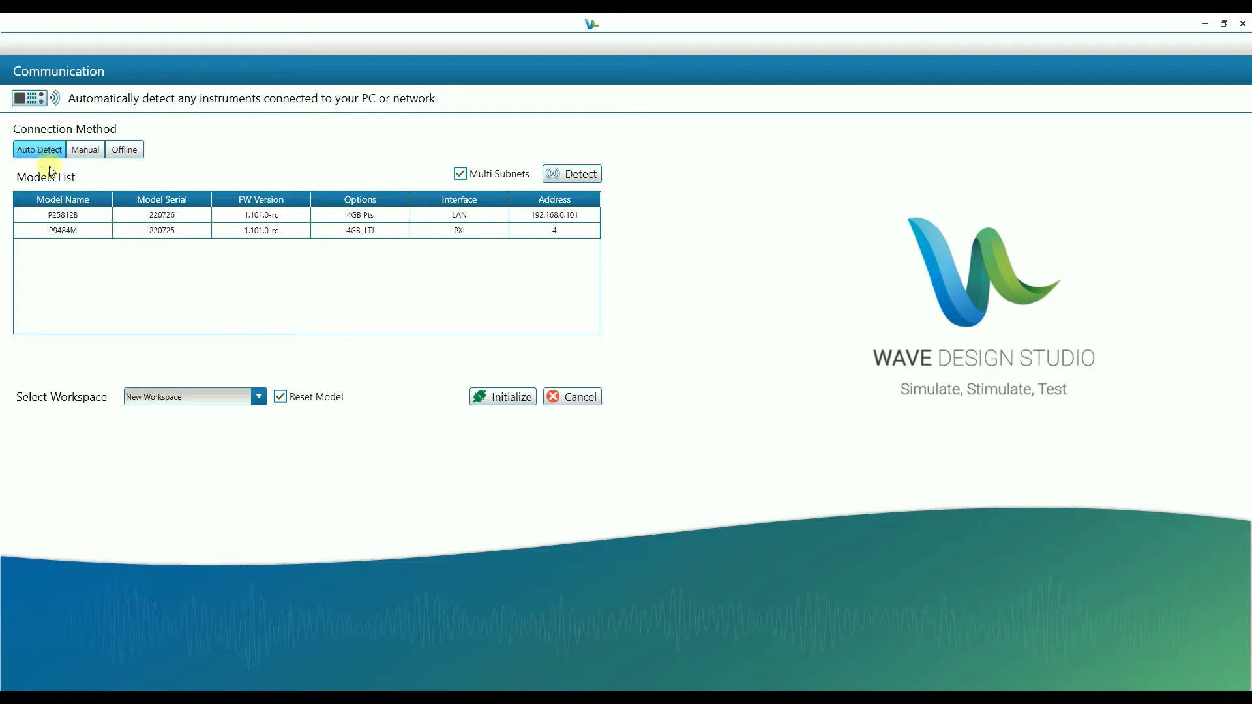
Step: Try the detected instrument rows and Manual entry, ending on Offline simulation of the P9484M
left_click(73, 229)
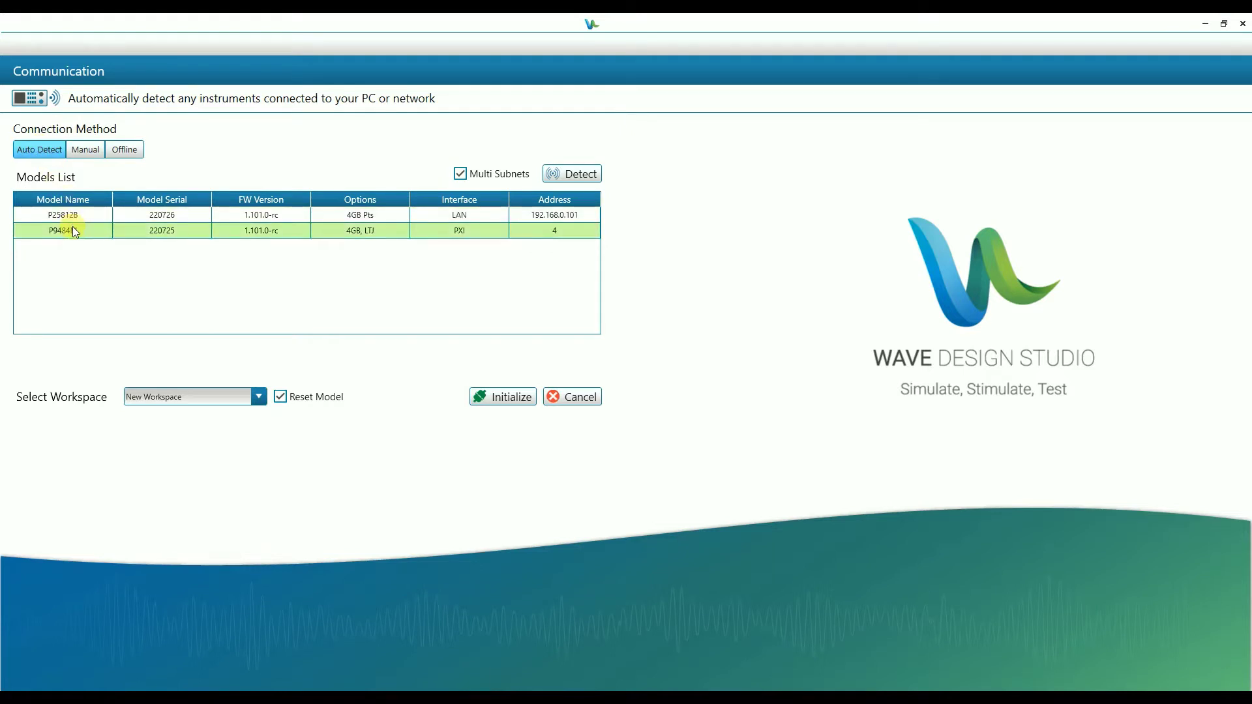
left_click(74, 217)
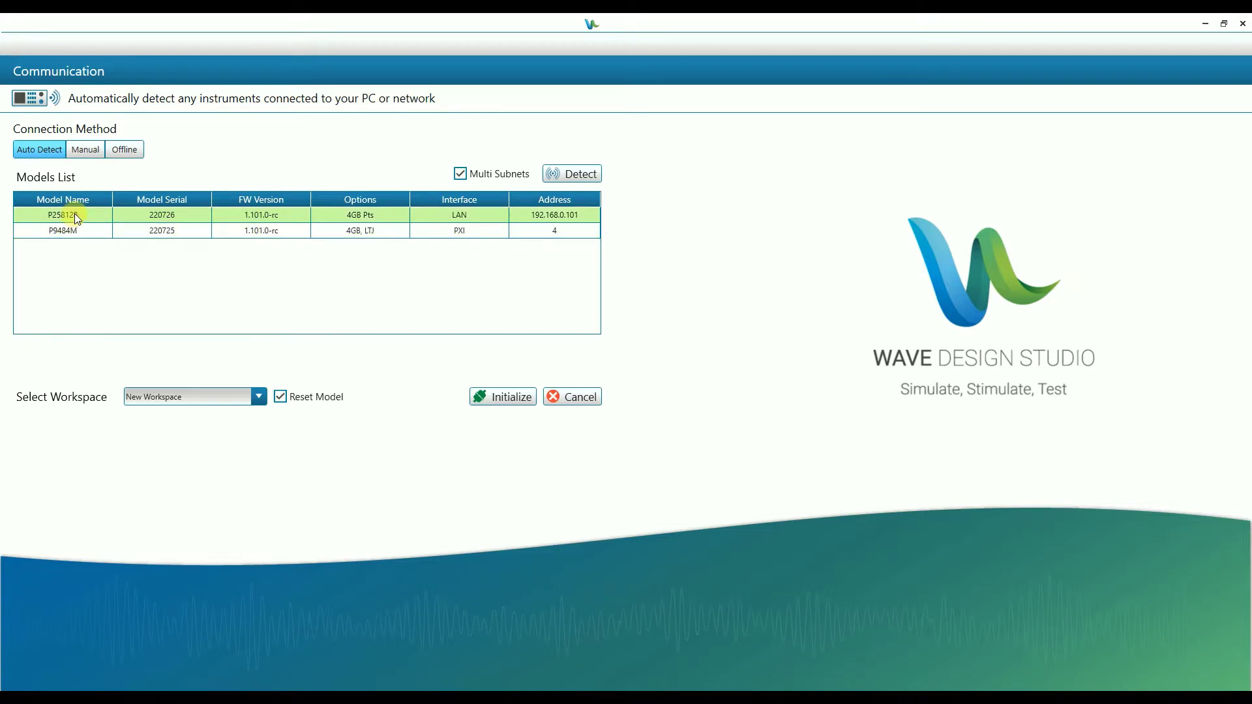
left_click(96, 154)
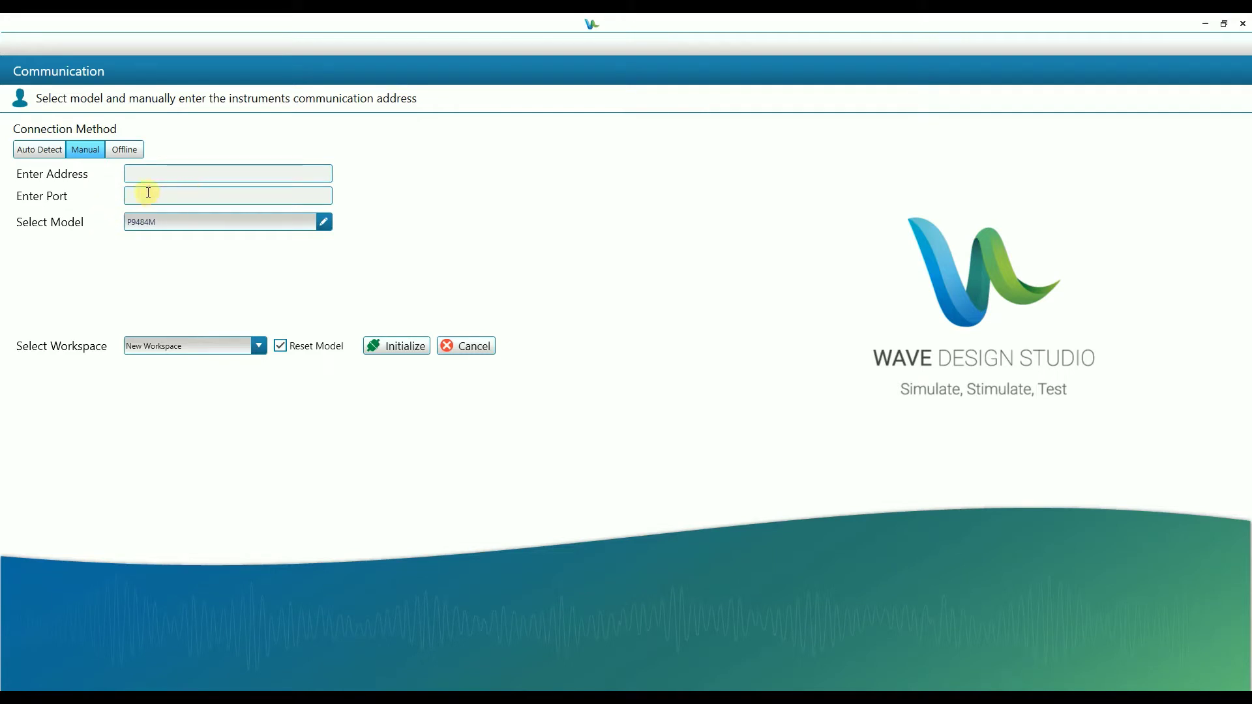
left_click(137, 154)
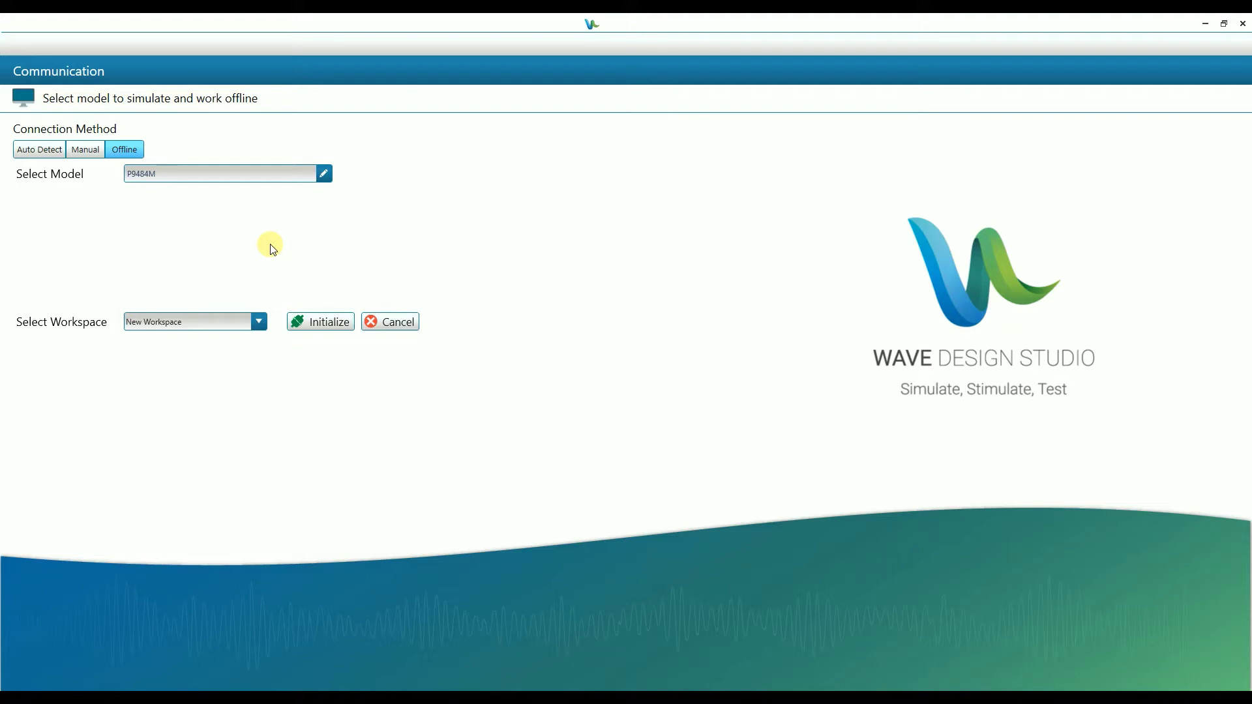
Step: Initialize a connection to the auto-detected P9484M, keeping New Workspace as the workspace choice
left_click(47, 151)
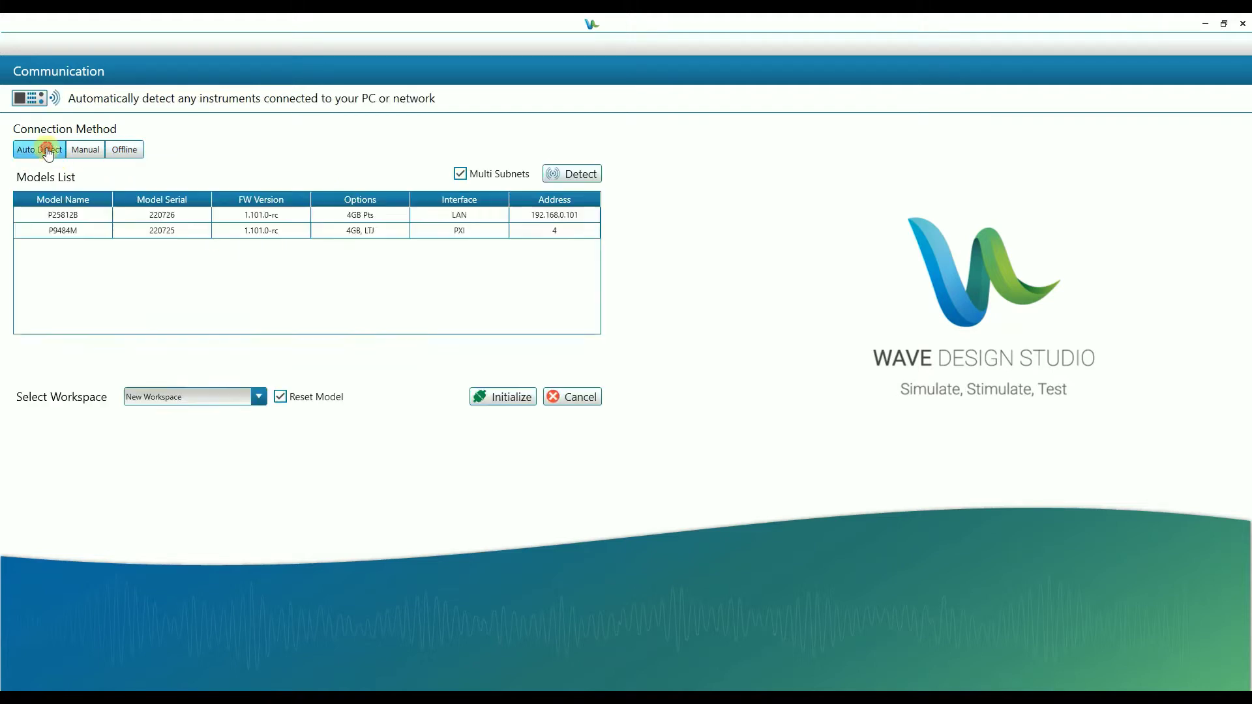
left_click(210, 400)
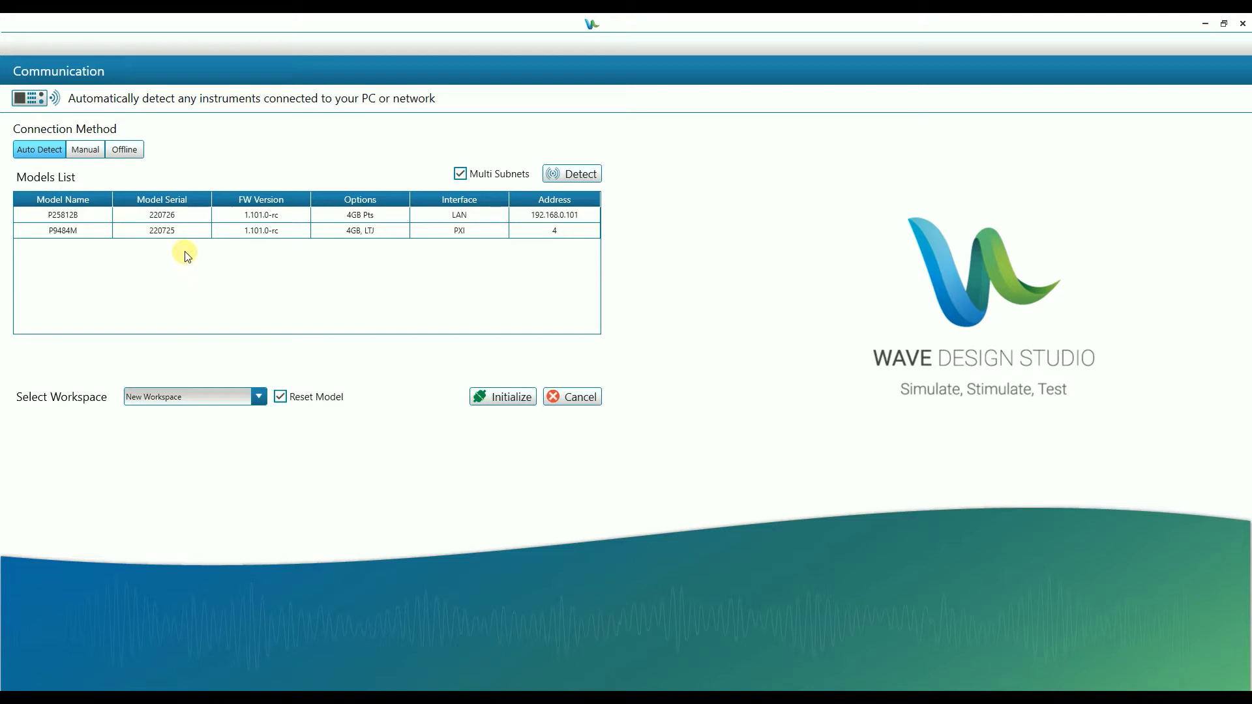
left_click(153, 235)
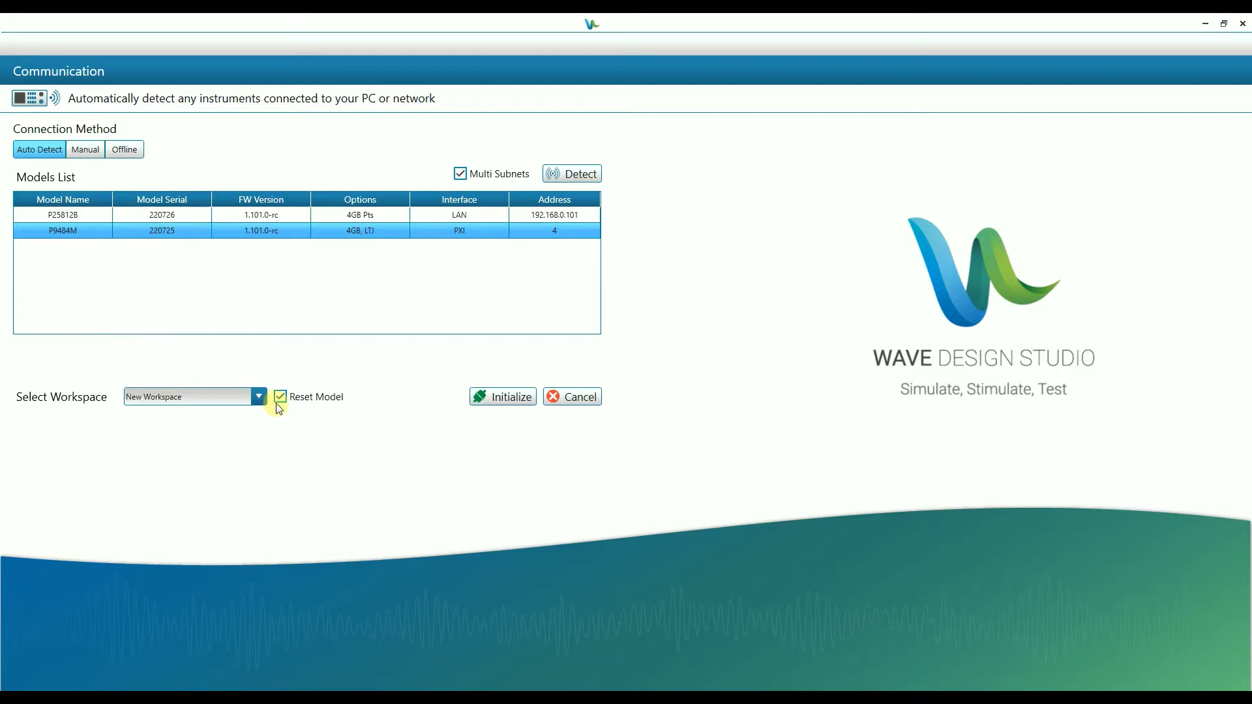
left_click(236, 399)
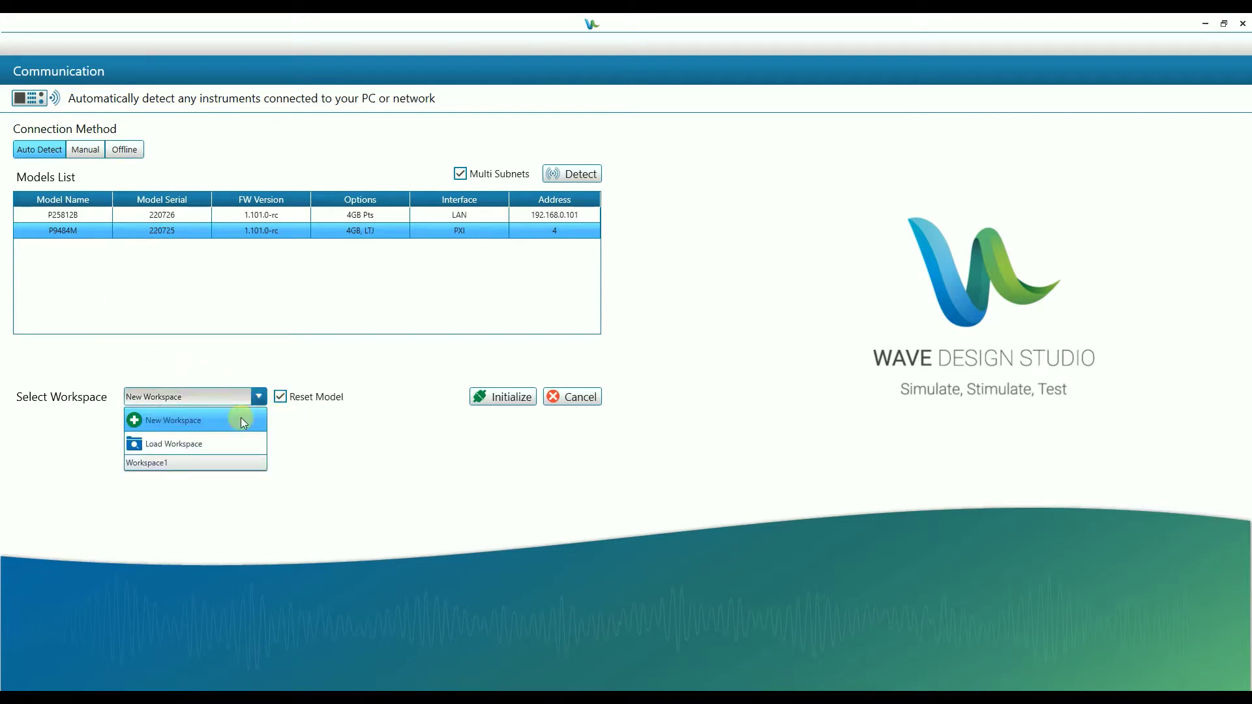
left_click(365, 452)
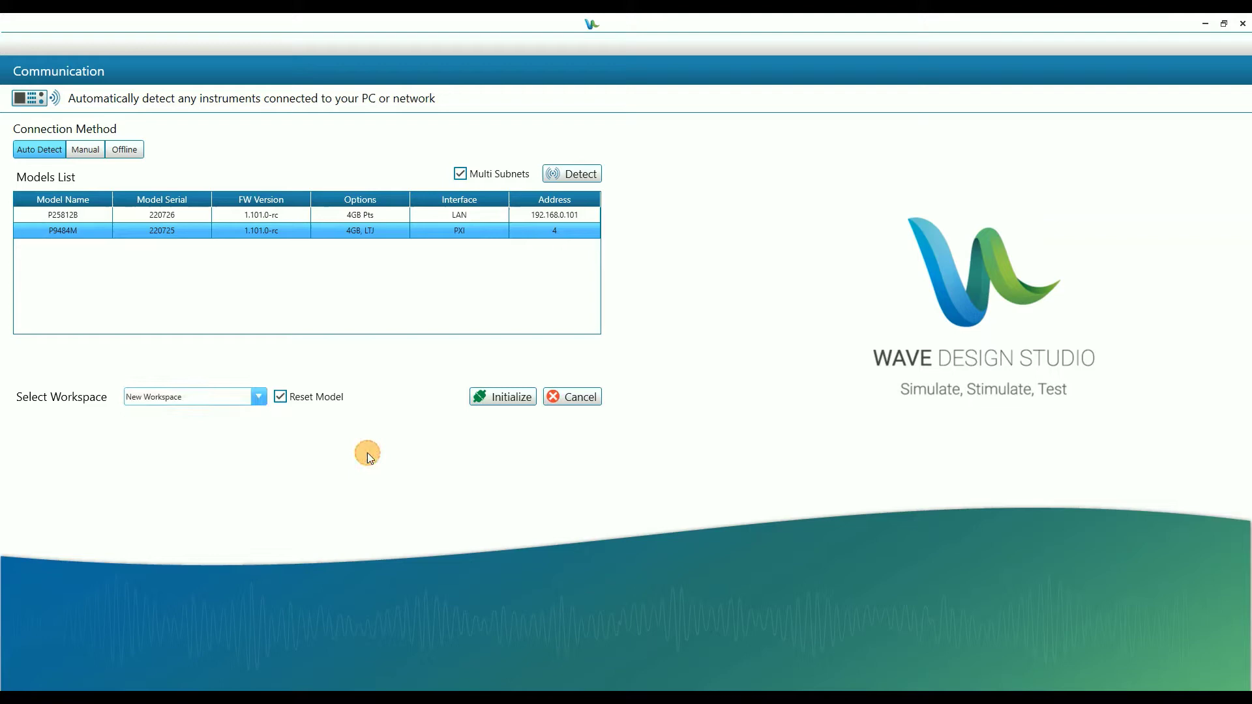
left_click(483, 397)
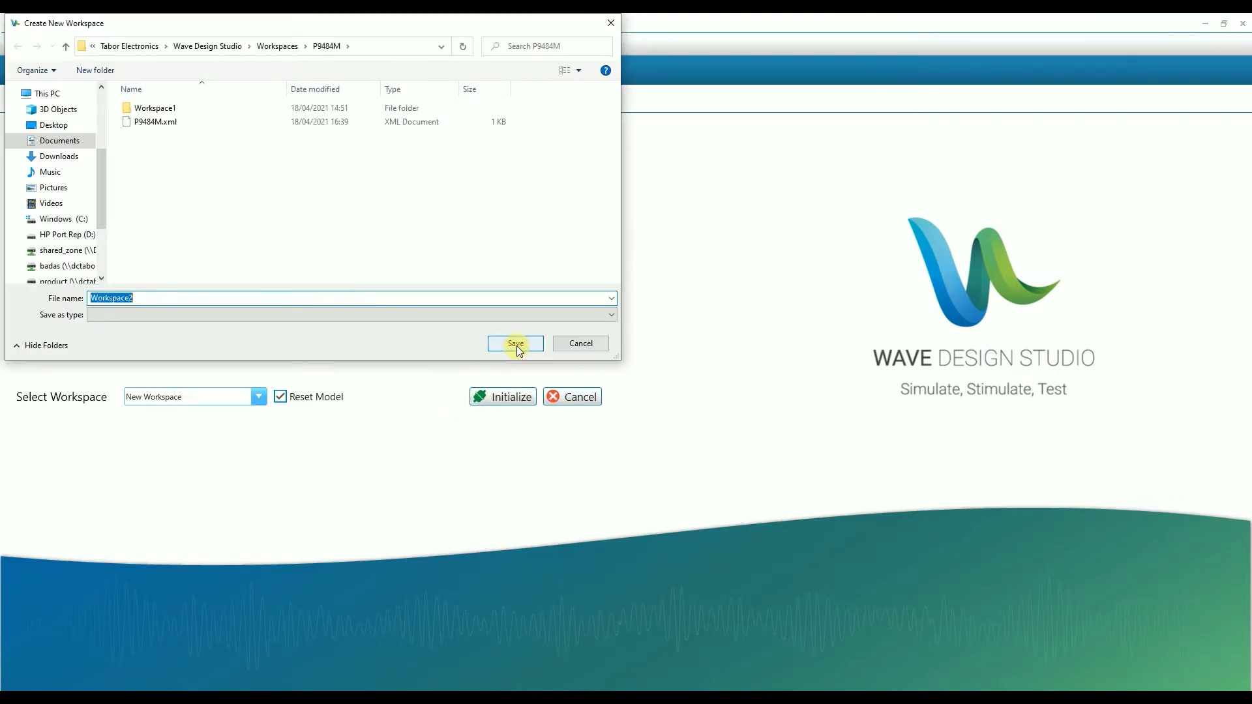
Step: Save the new workspace as Workspace2 in the P9484M folder
left_click(517, 346)
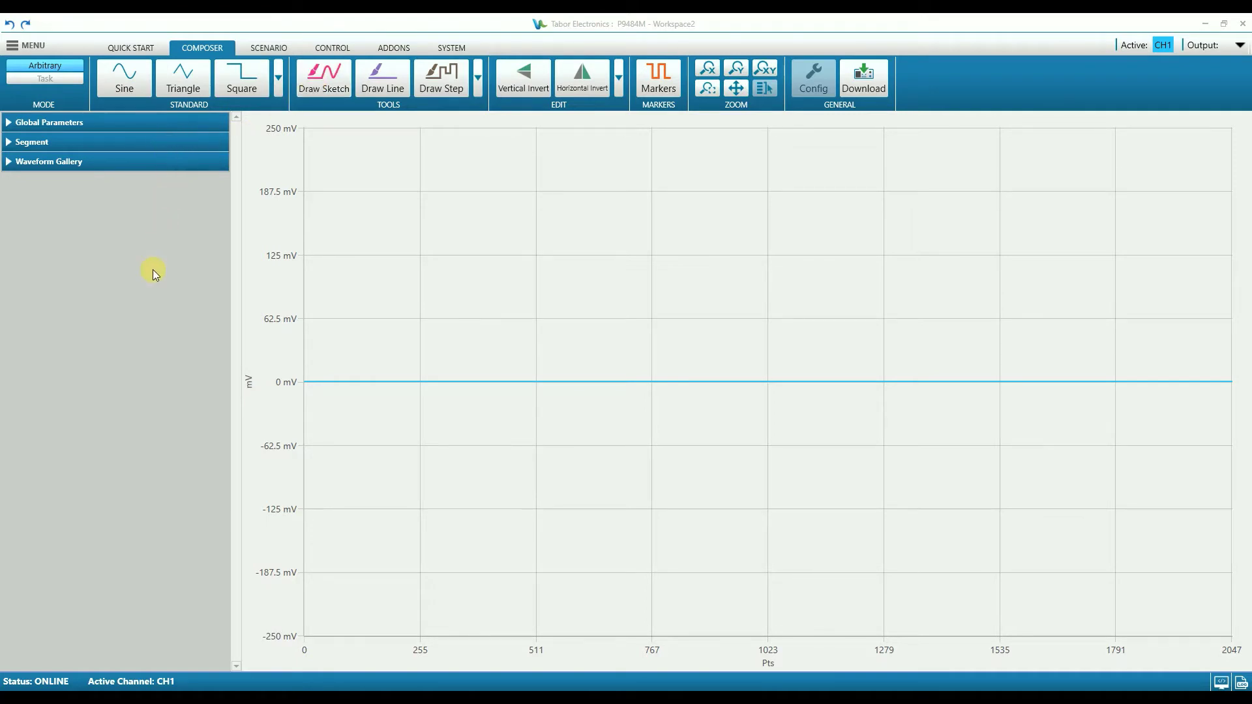
Step: Expand the 2,048-point Segment settings and show the Command Editor with its Log File panel
left_click(60, 146)
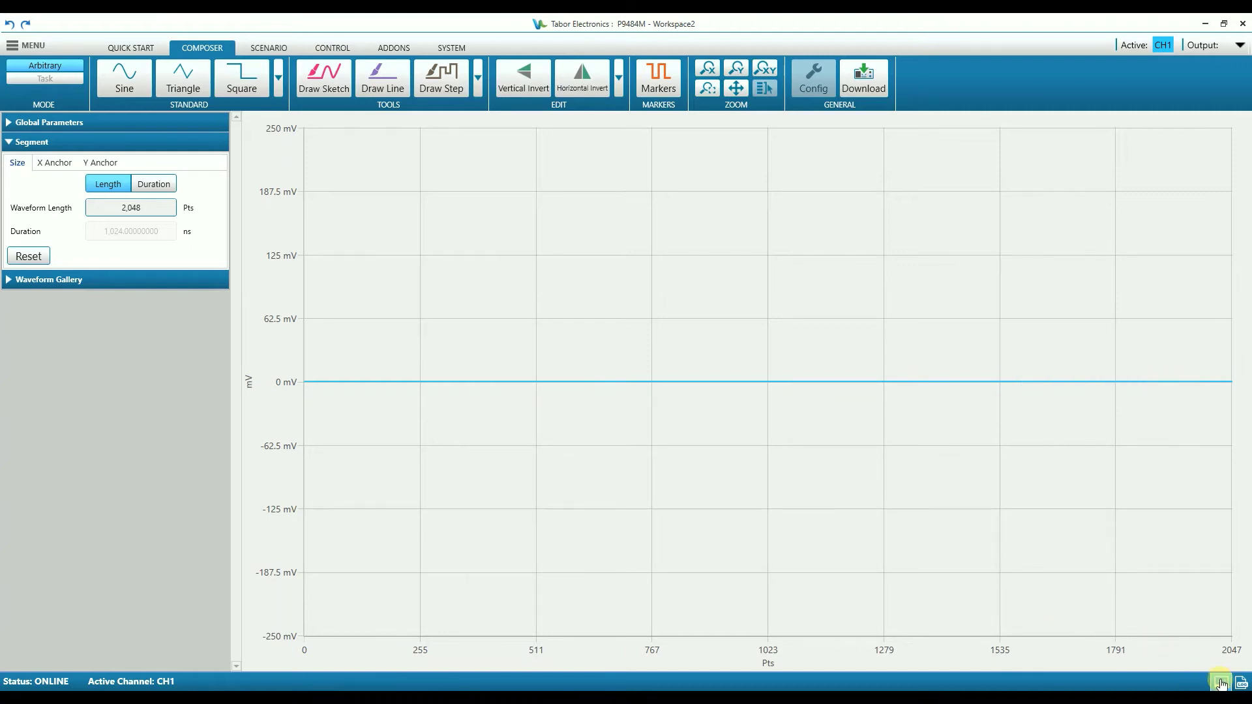
left_click(1221, 683)
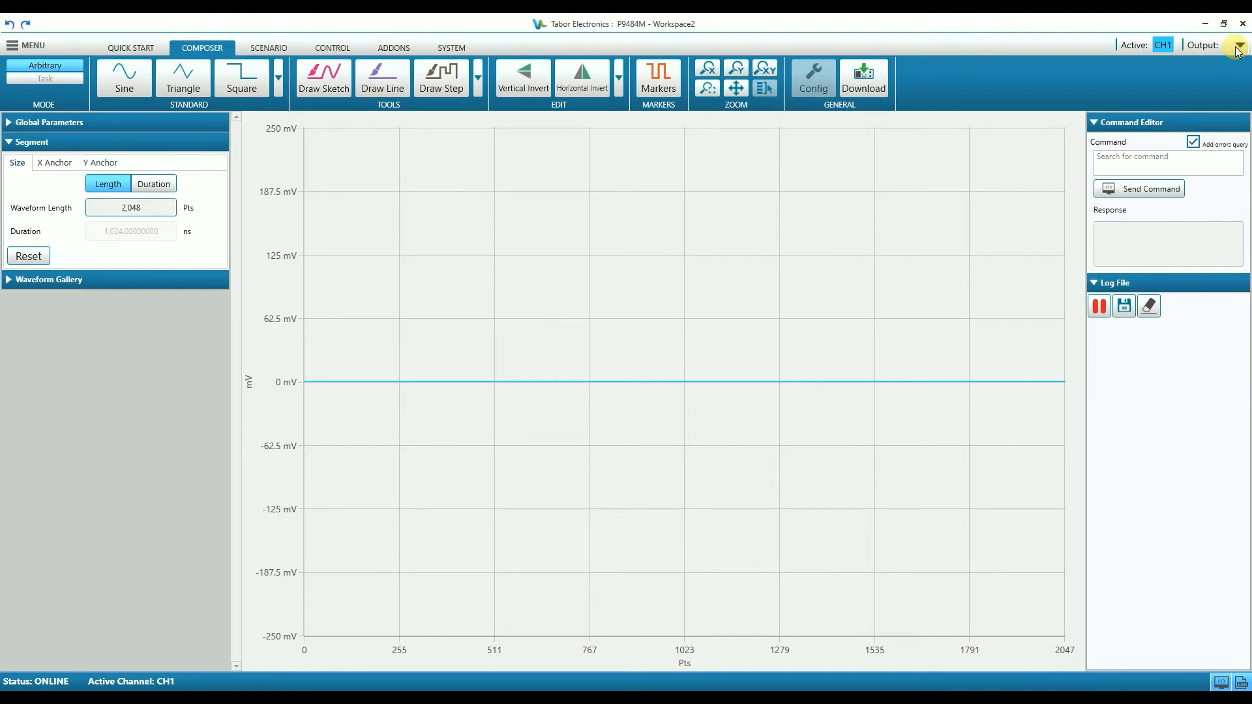
Step: Enable the CH1 and CH2 outputs and make CH2 the active channel
left_click(1239, 47)
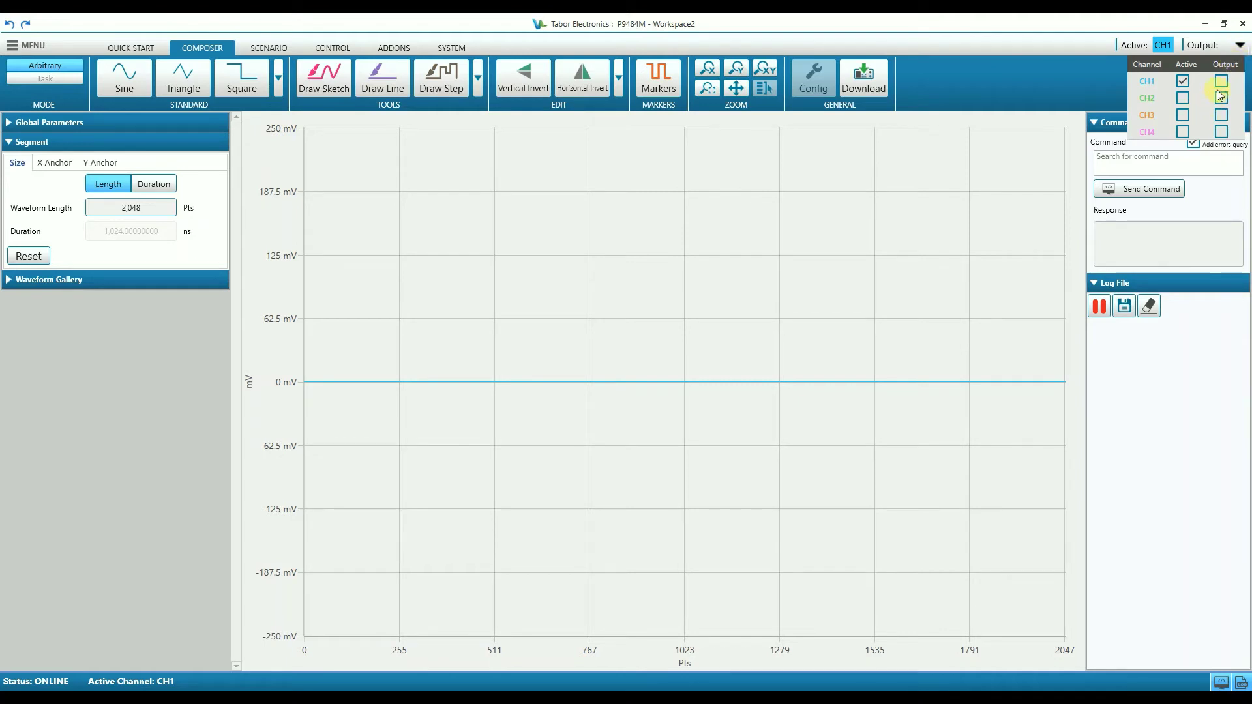
left_click(1220, 81)
left_click(1221, 98)
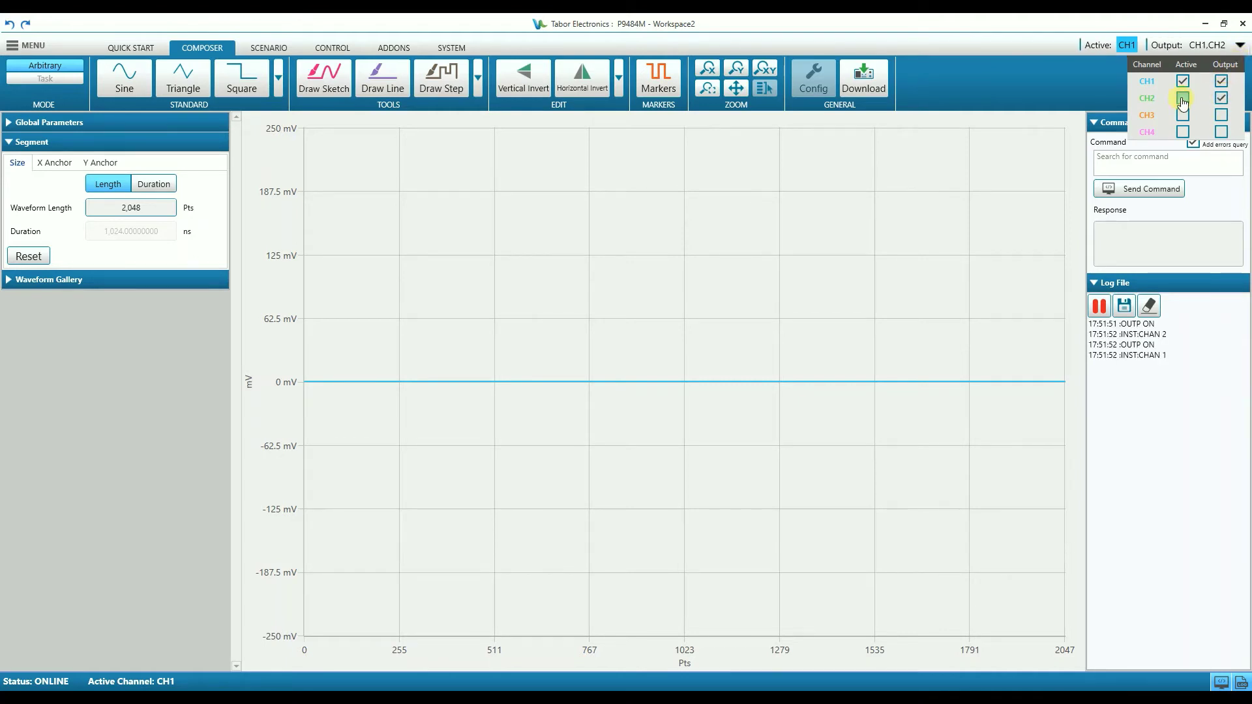
left_click(1183, 99)
left_click(1239, 47)
left_click(1238, 47)
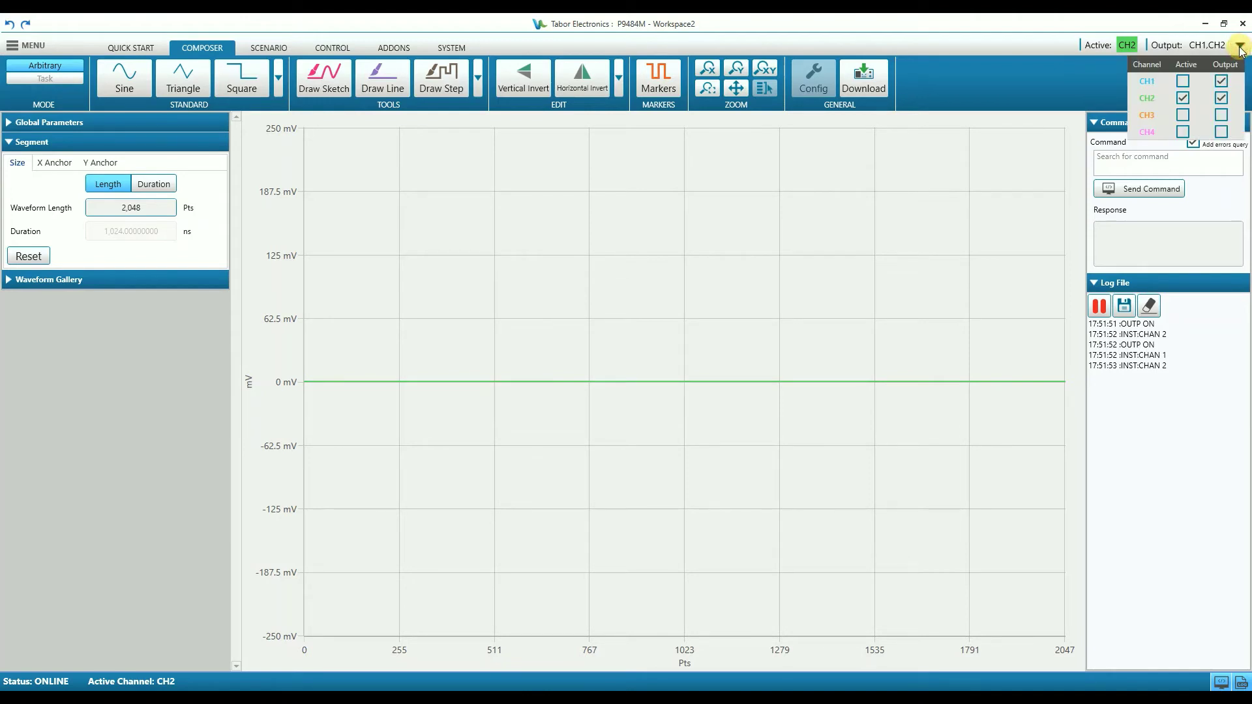
left_click(1046, 61)
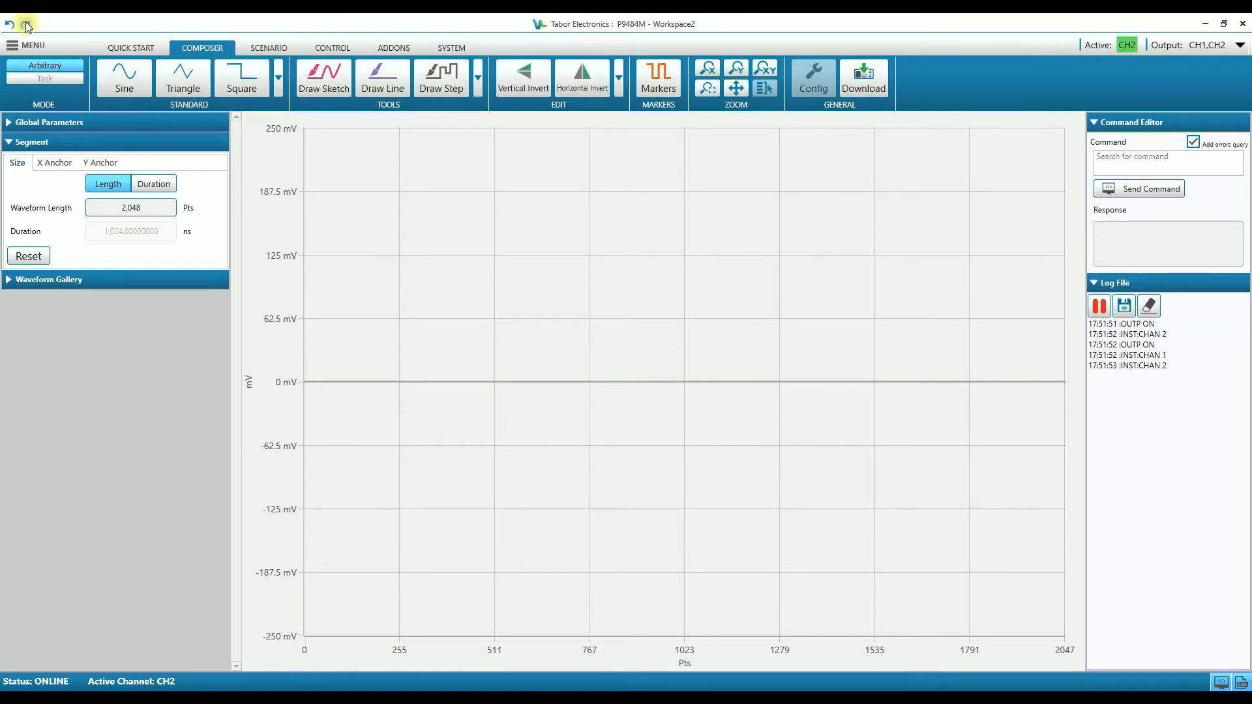
Step: Look through the MENU dropdown and close it without choosing anything
left_click(14, 45)
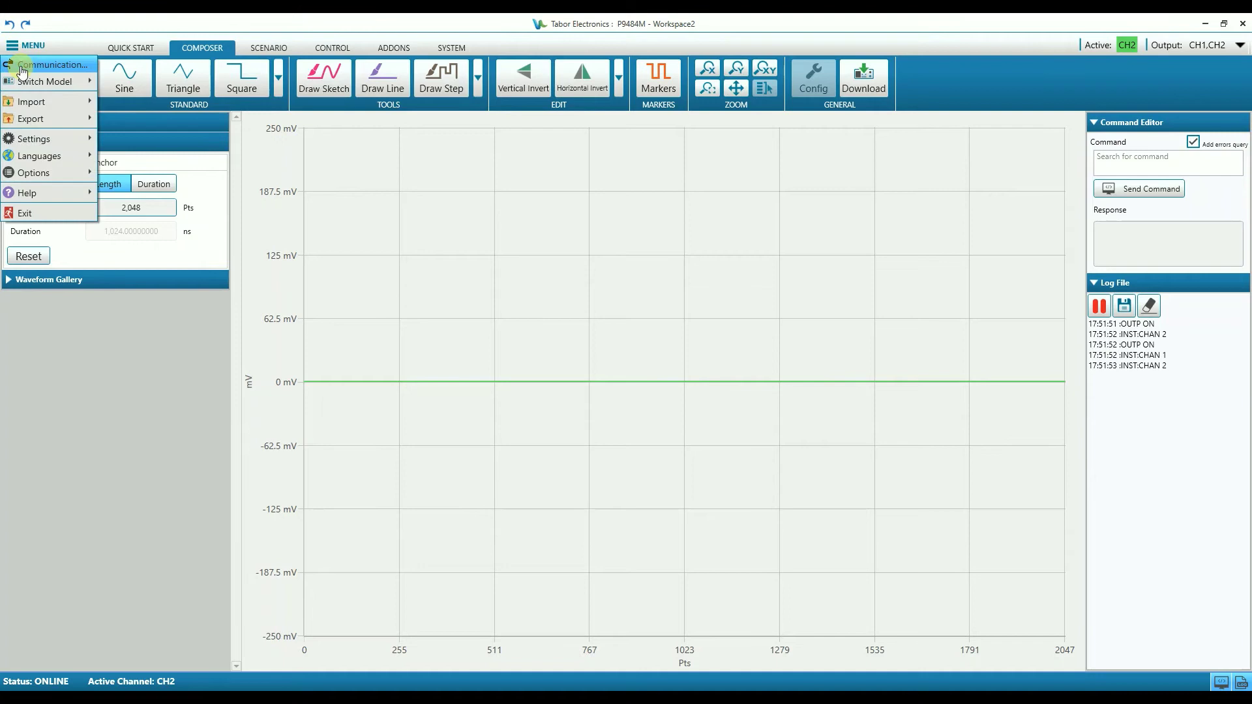
mouse_move(38, 165)
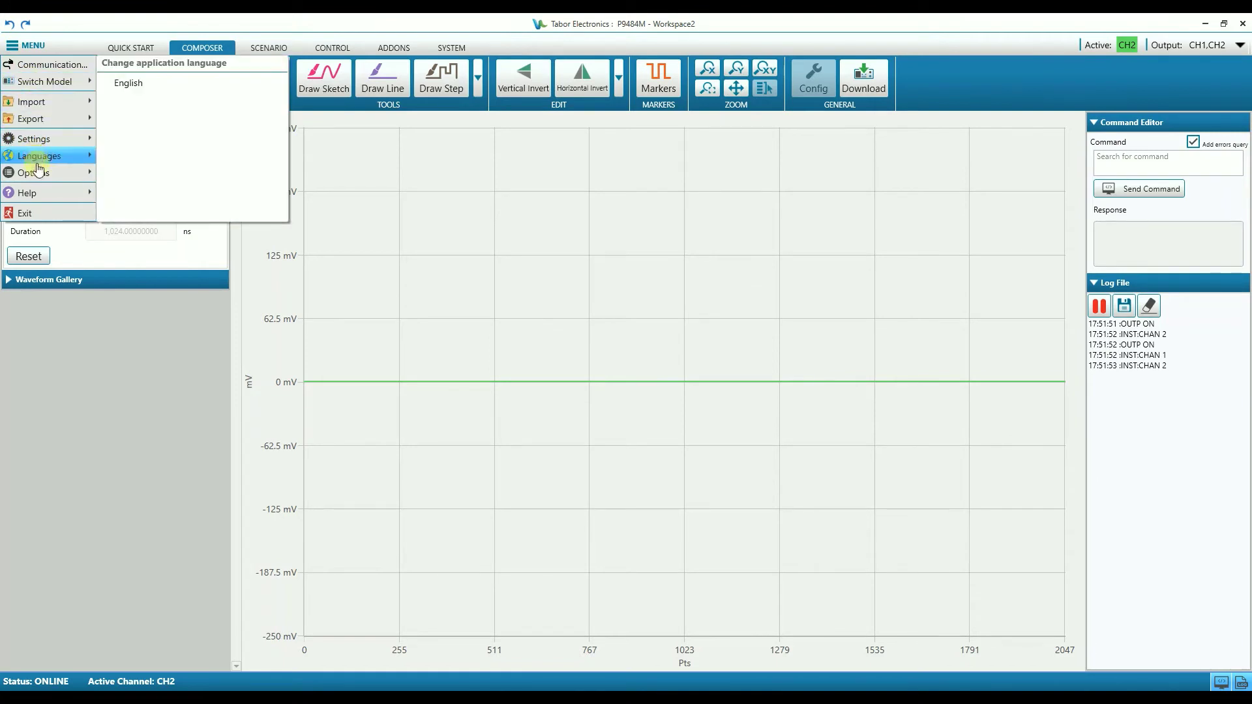
mouse_move(64, 131)
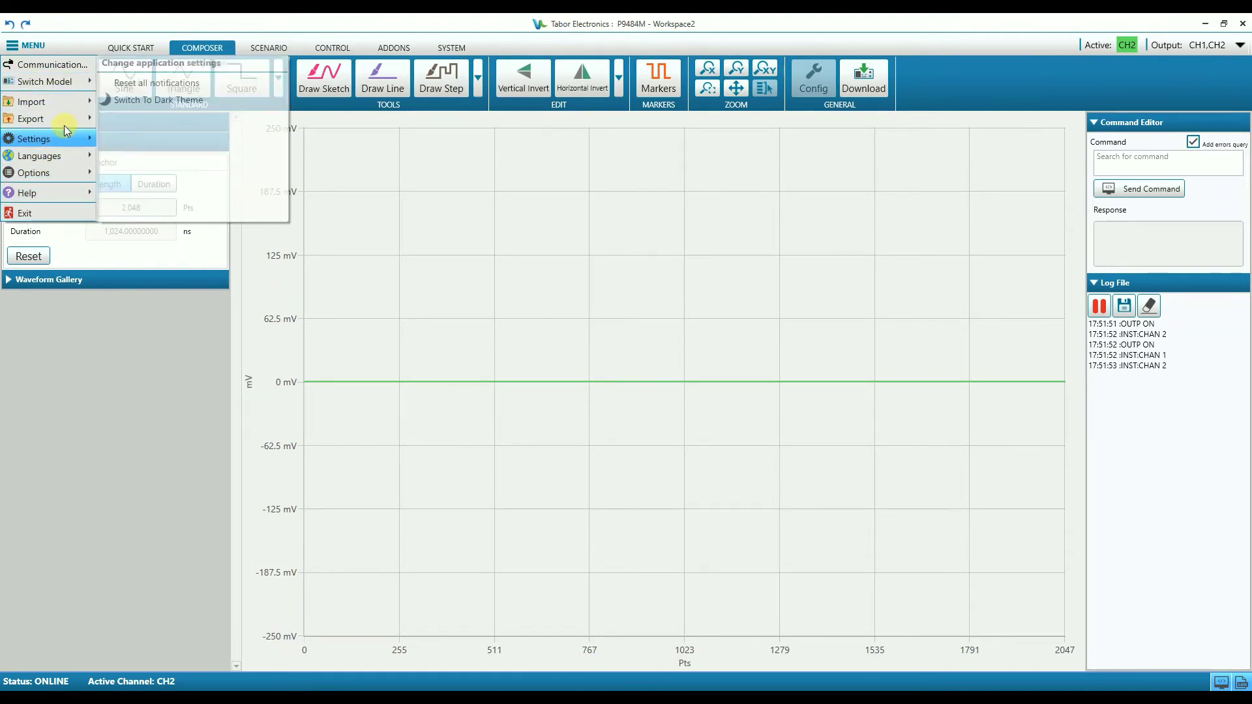
left_click(15, 51)
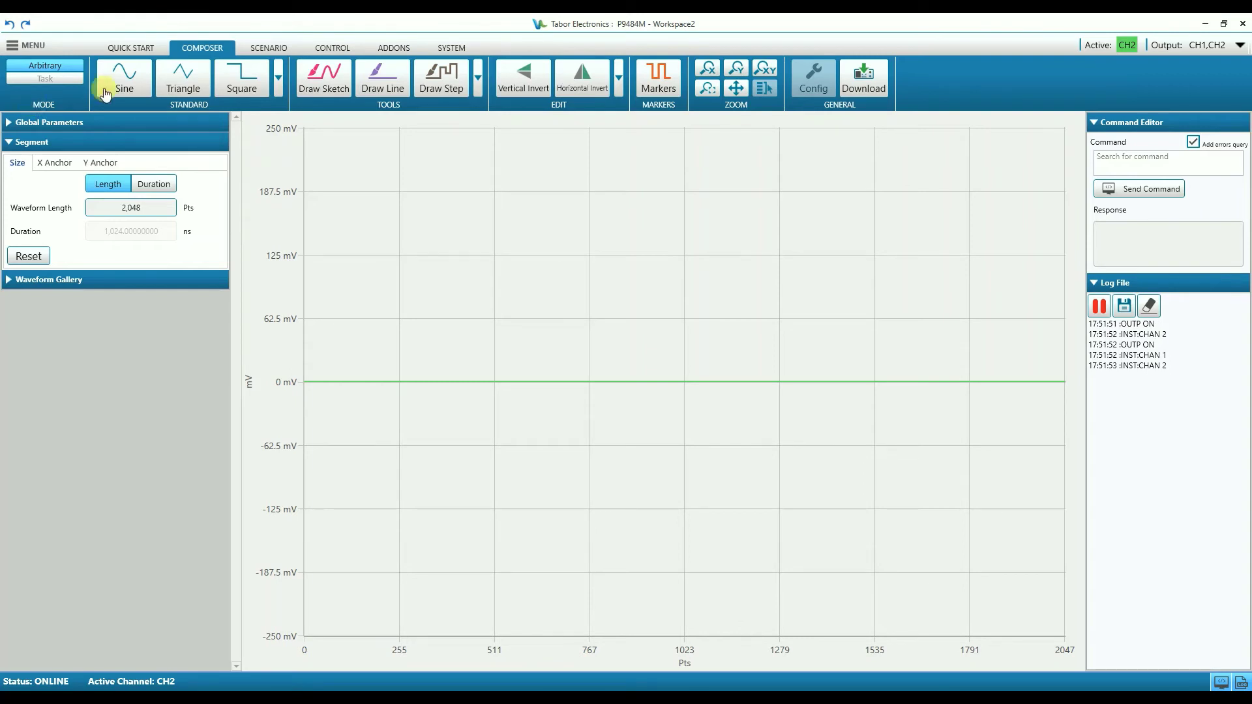
Step: Preview a Standard sine in Quick Start, then set the Composer to Arbitrary mode
left_click(132, 47)
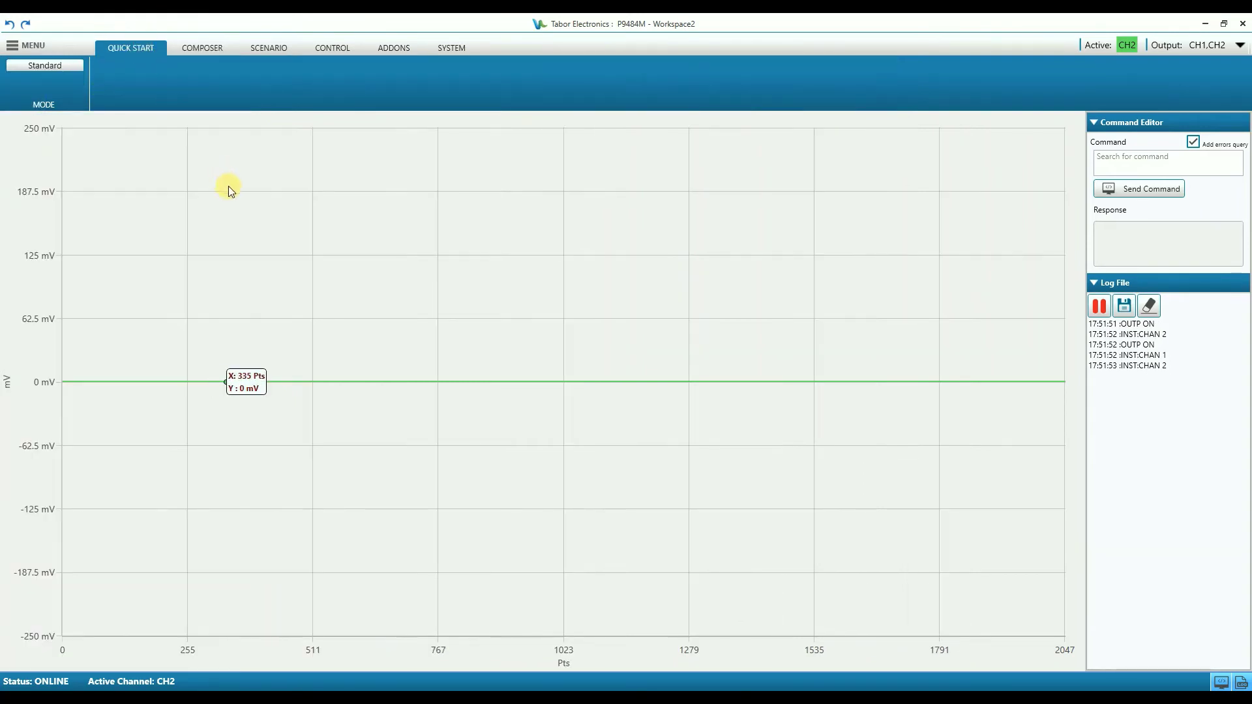
left_click(65, 75)
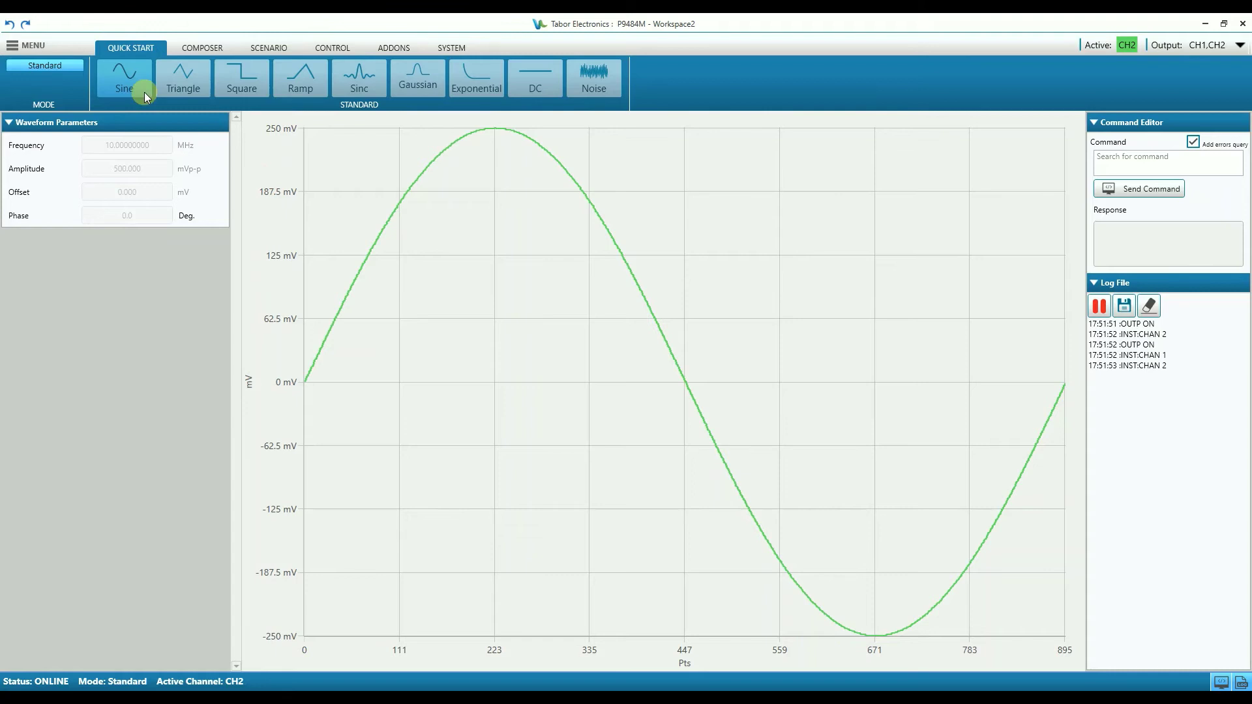
left_click(203, 53)
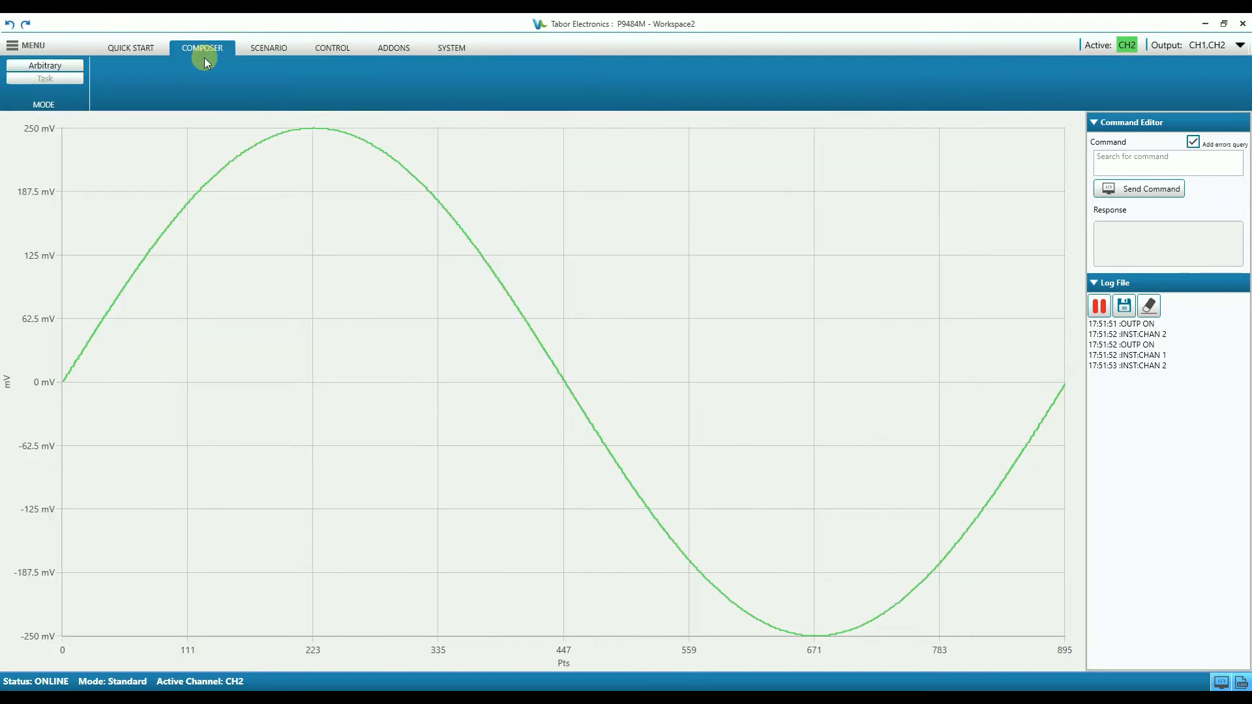
left_click(69, 66)
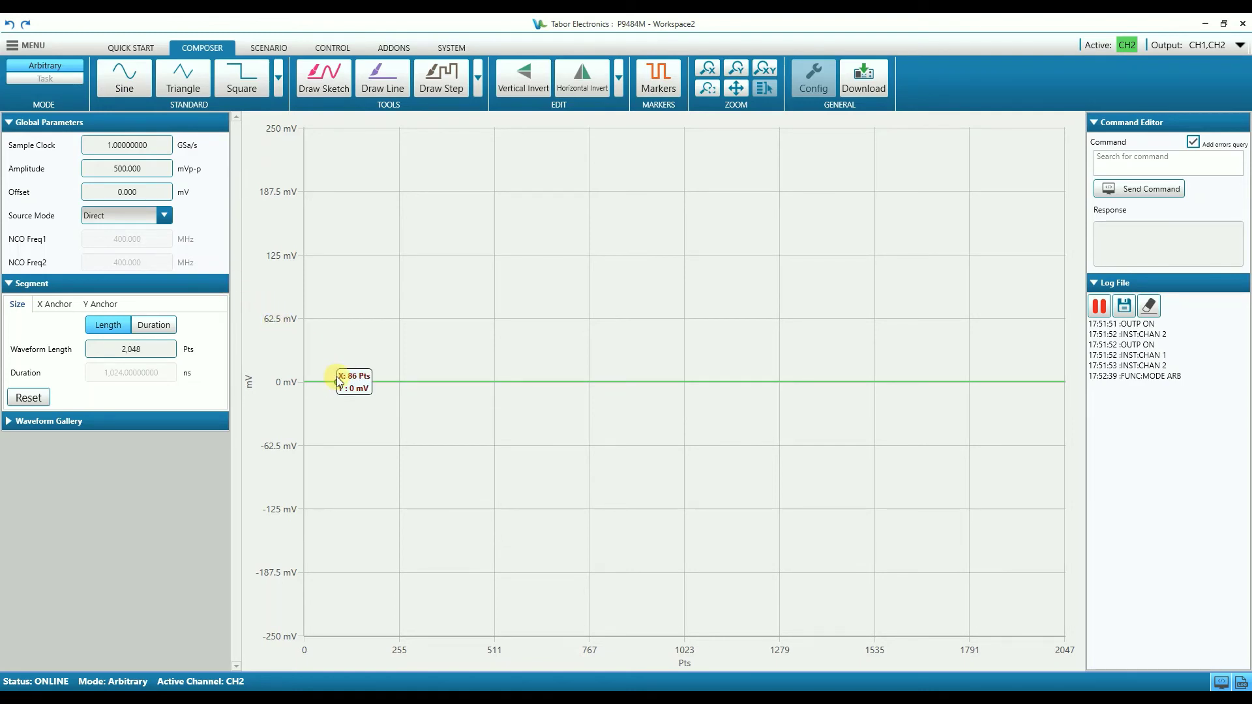
Step: Build a one-cycle sine segment and add it to the Waveform Gallery as Waveform_1.seg
left_click(96, 123)
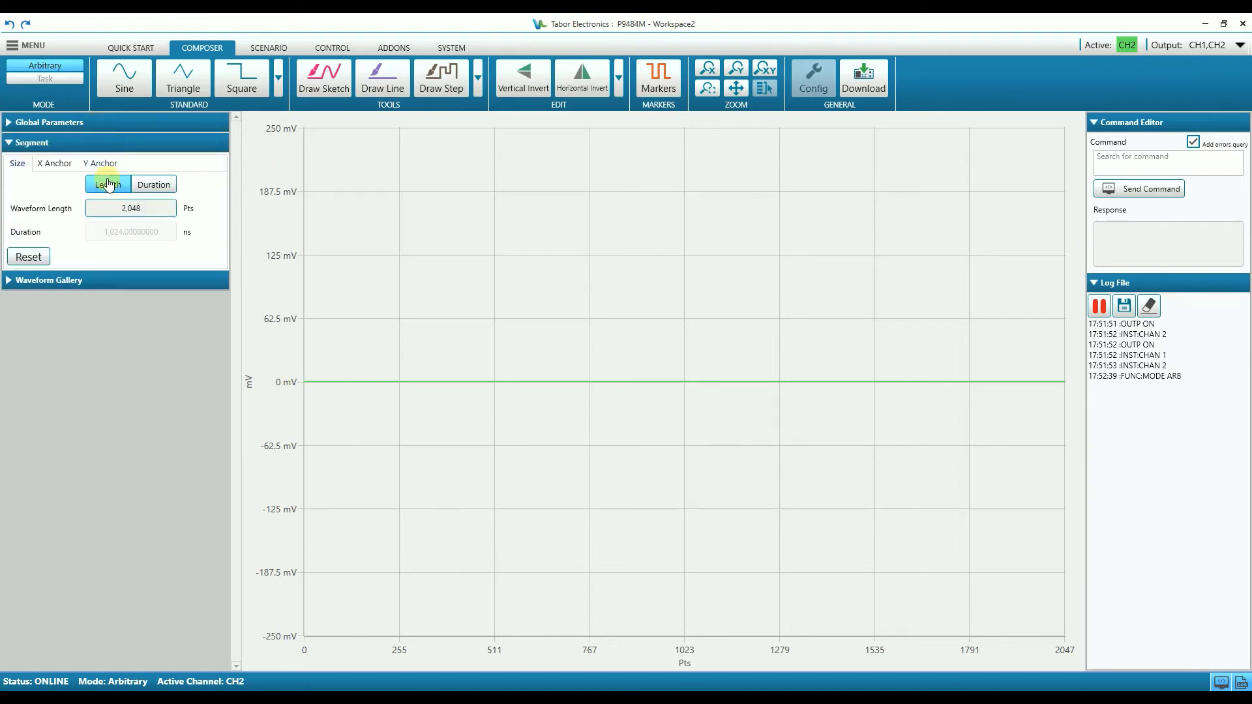
left_click(112, 284)
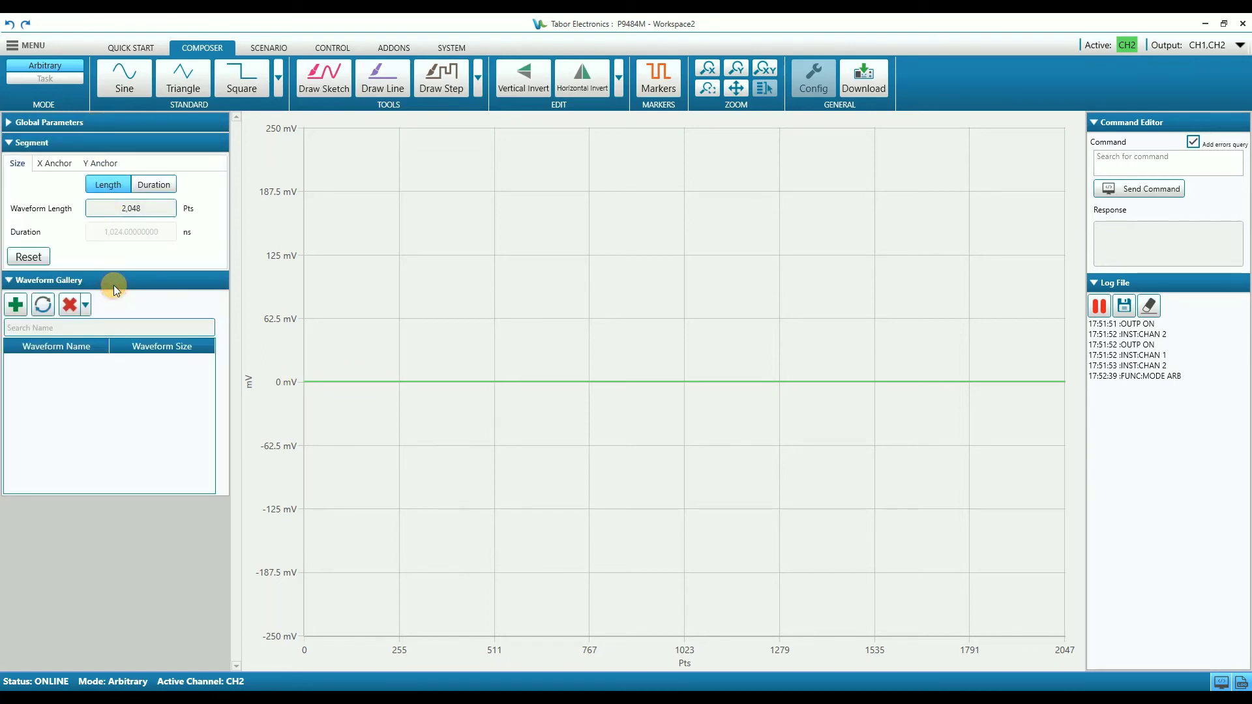
left_click(127, 80)
left_click(83, 234)
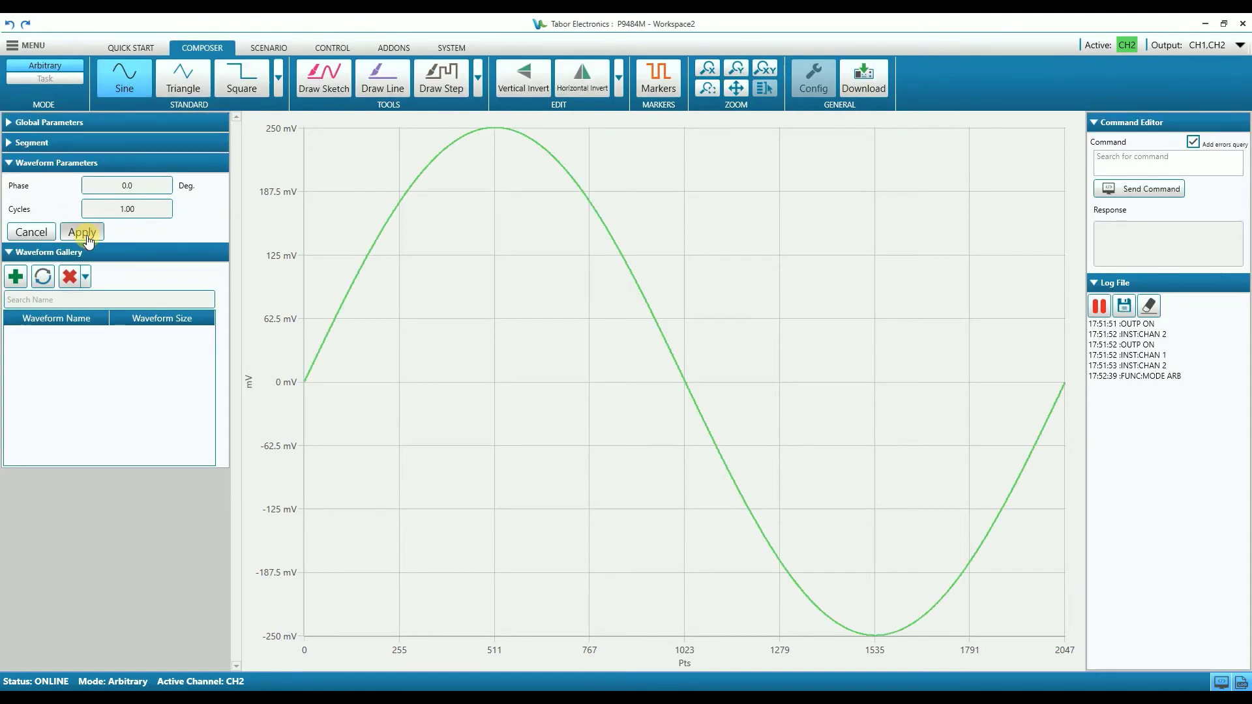
left_click(17, 280)
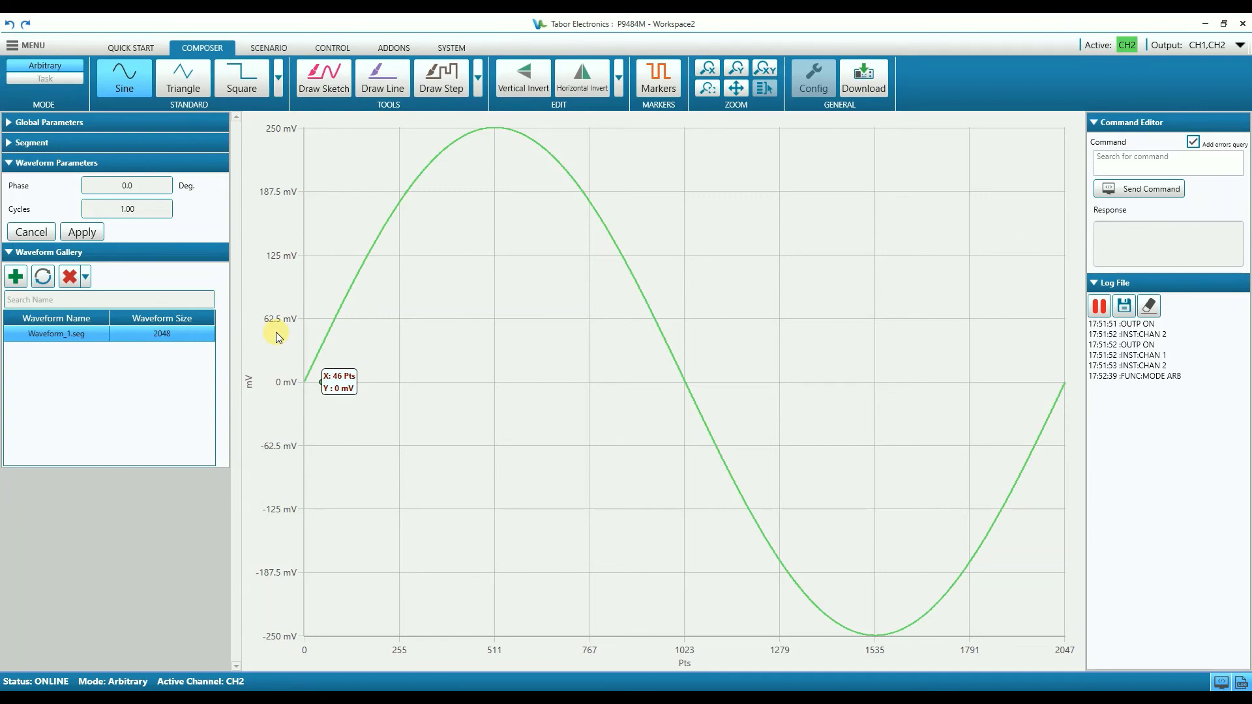
Step: Check the empty Channels 1 & 2 segment table in Scenario, then move to Control
left_click(274, 55)
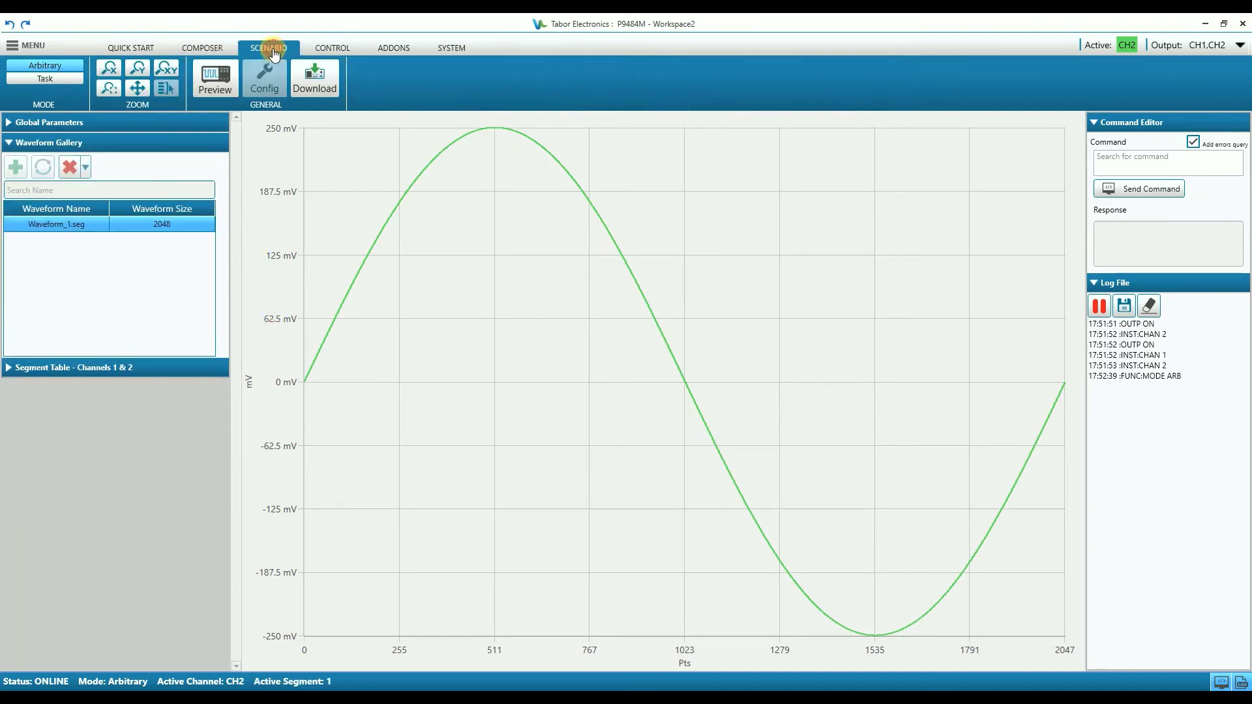
left_click(67, 368)
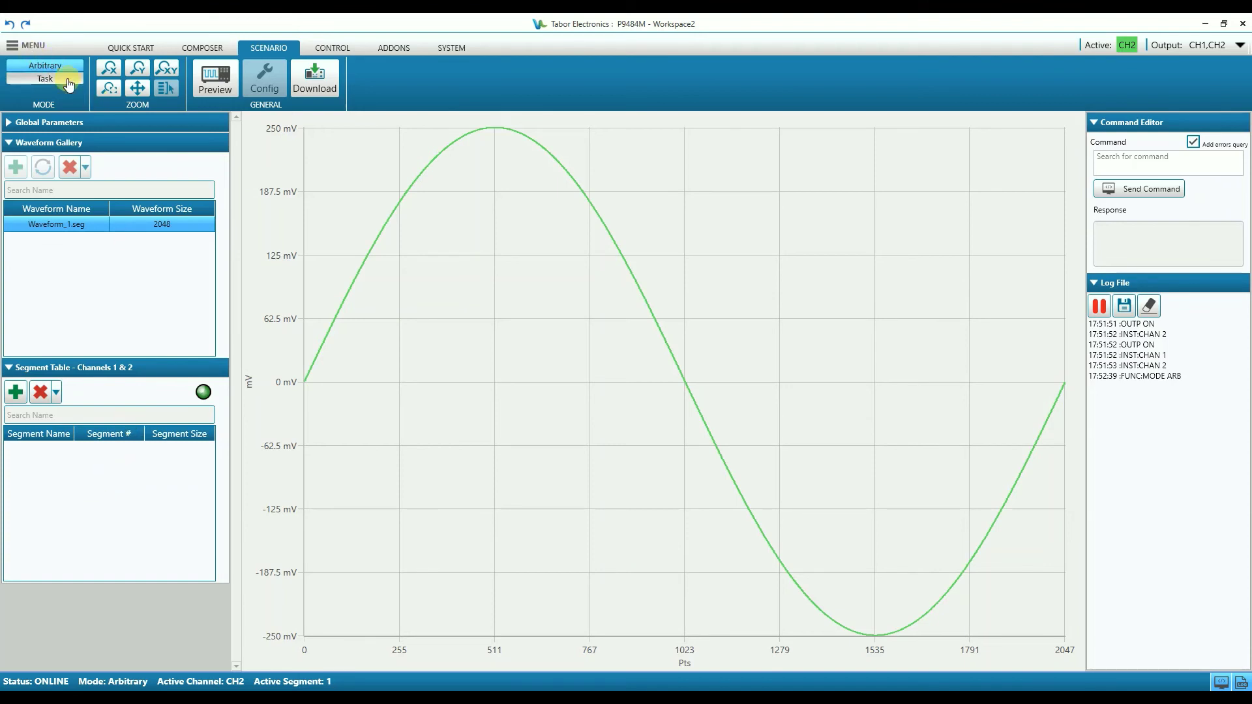
left_click(336, 49)
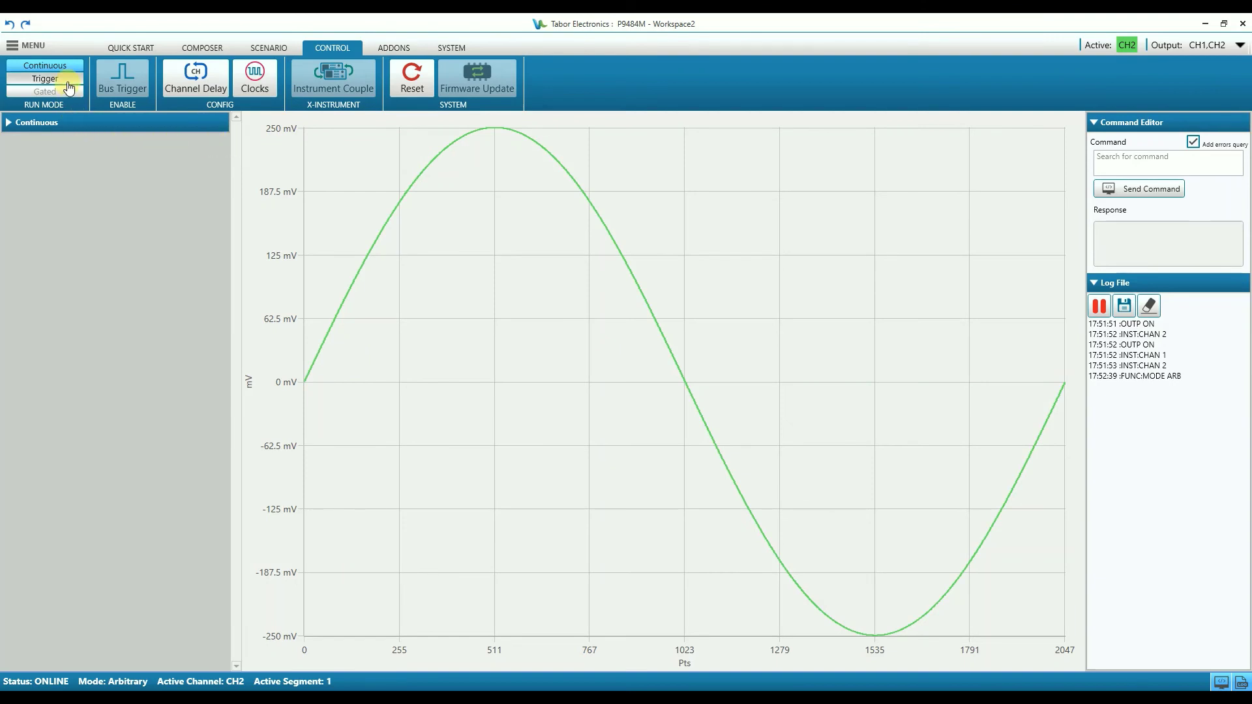
Step: Set run mode to Trigger, review the trigger settings, then go to Addons
left_click(45, 78)
left_click(84, 123)
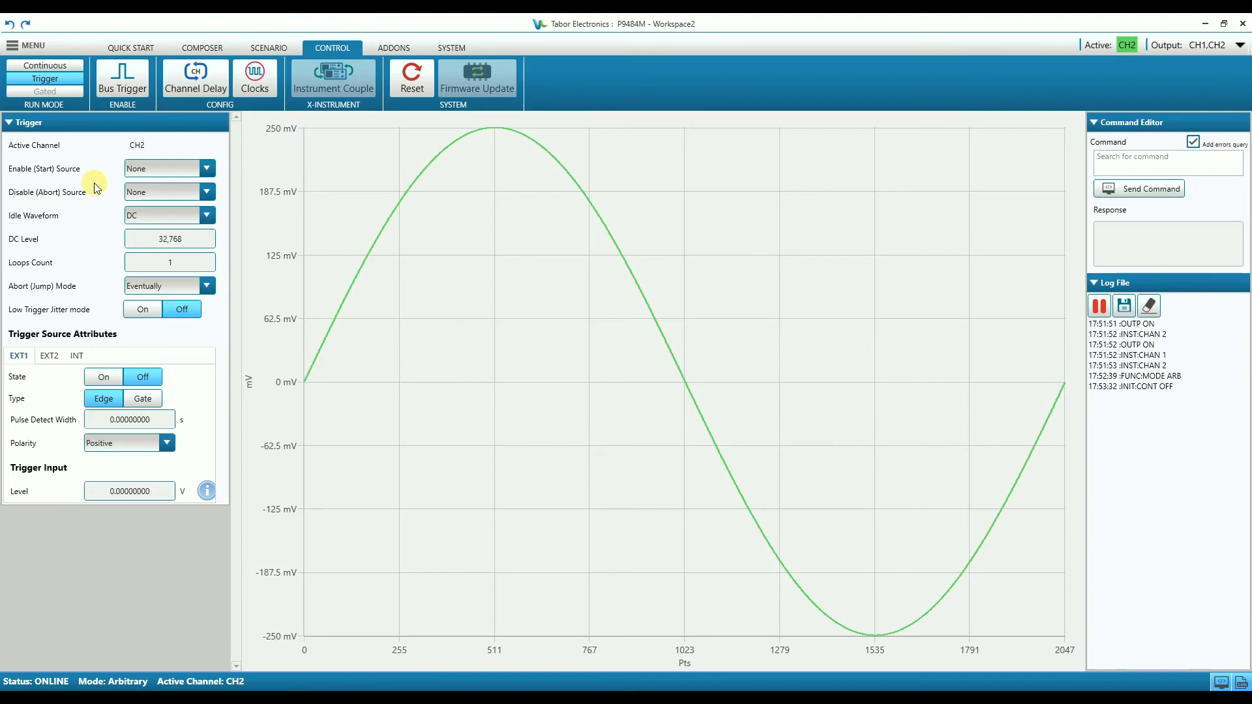
left_click(405, 52)
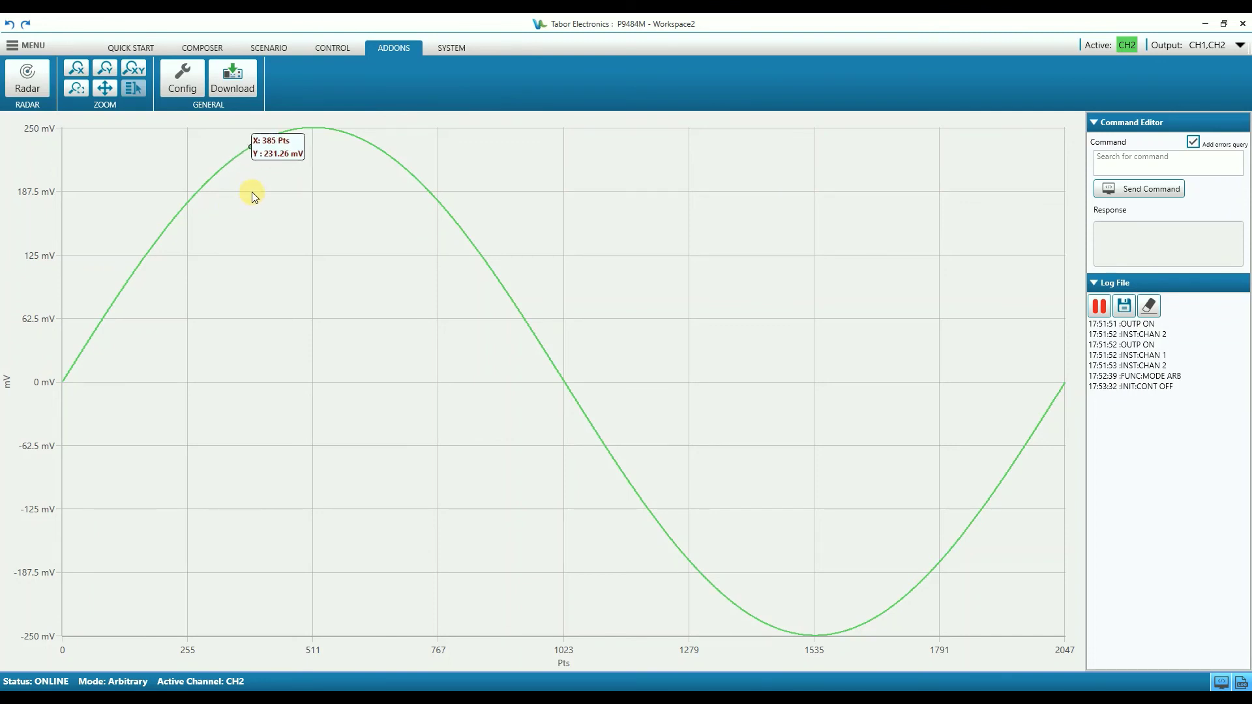
Step: Check the Radar add-on settings, then display System Info: FPGA 1.118.0, firmware 1.101.0-rc, slot 4
left_click(27, 89)
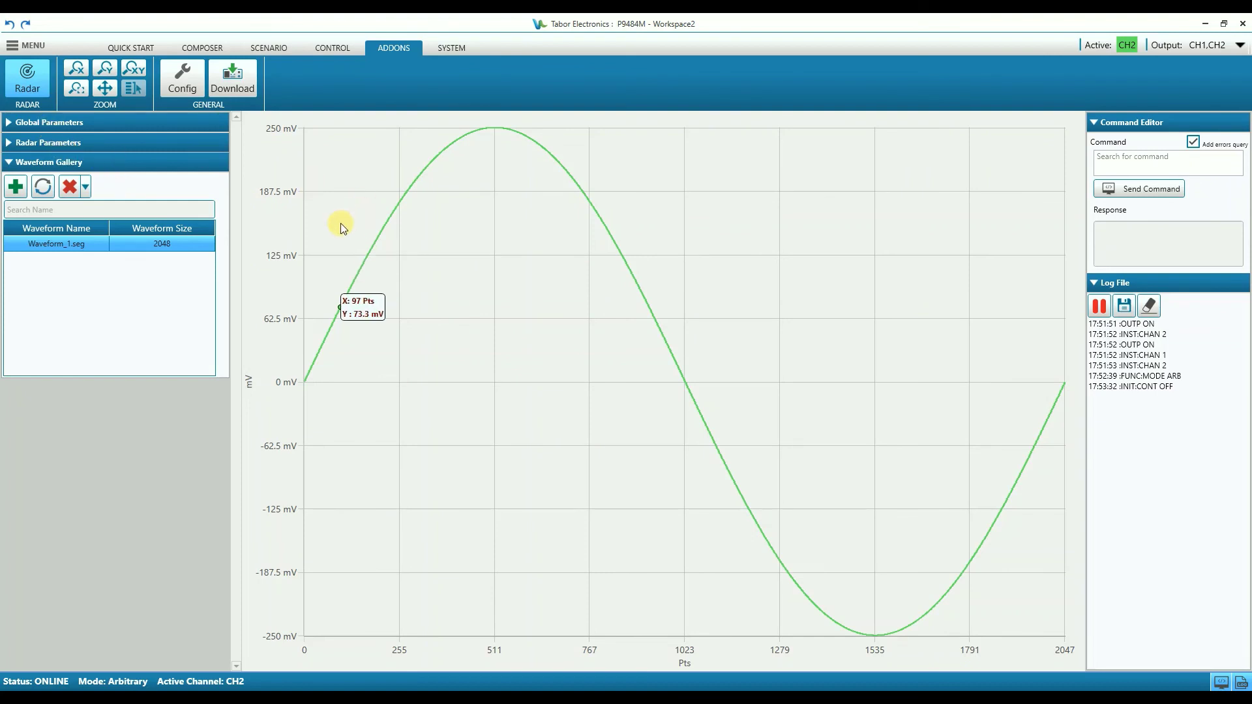
left_click(452, 52)
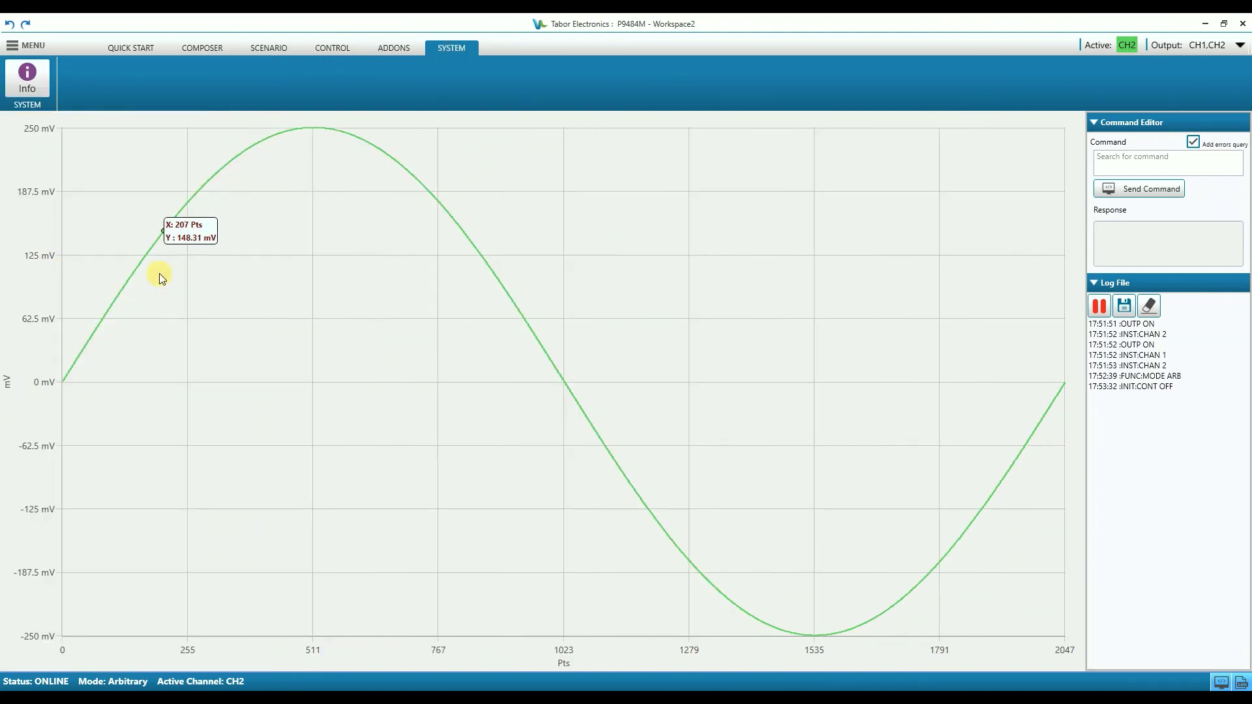
left_click(26, 78)
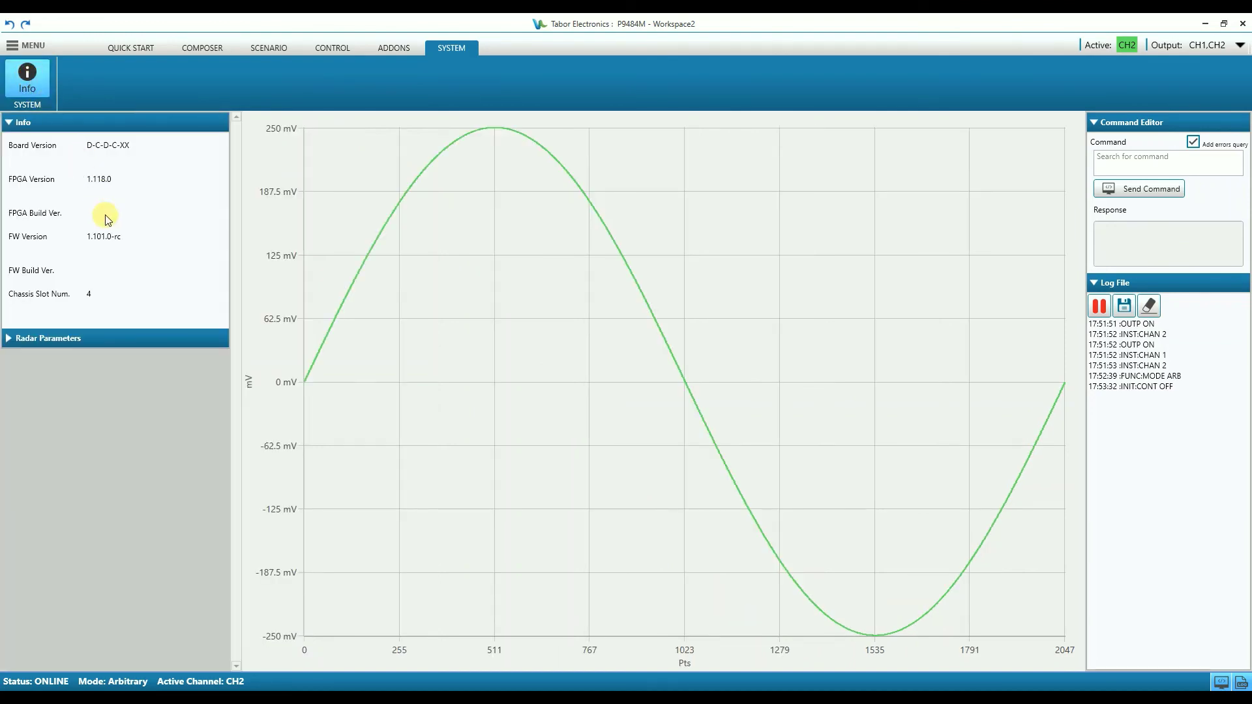